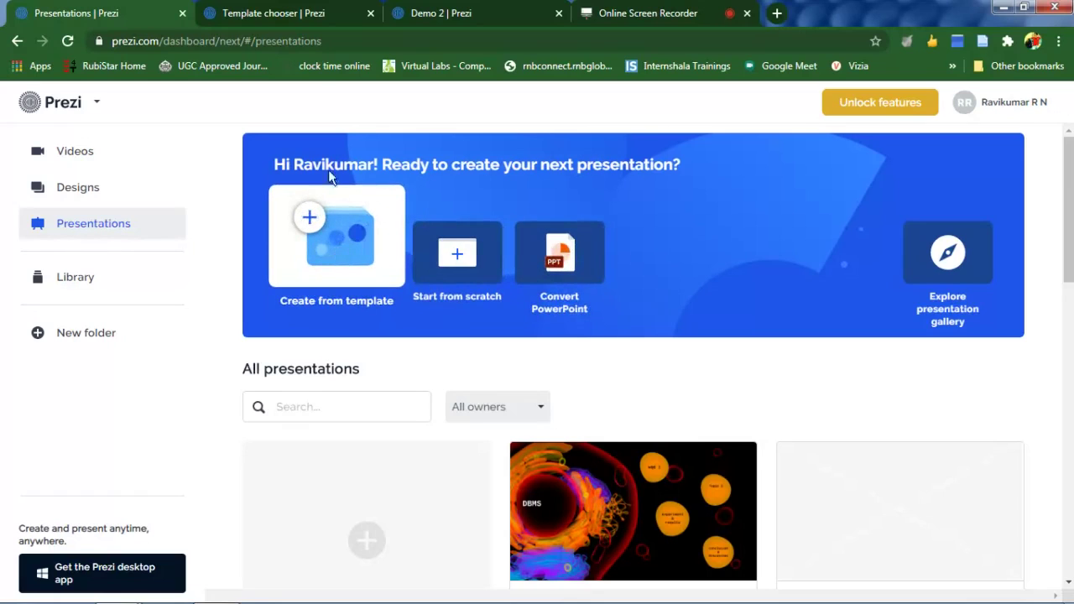
Step: Scroll through the Create from template gallery, then return to the Demo 2 tab
left_click(339, 256)
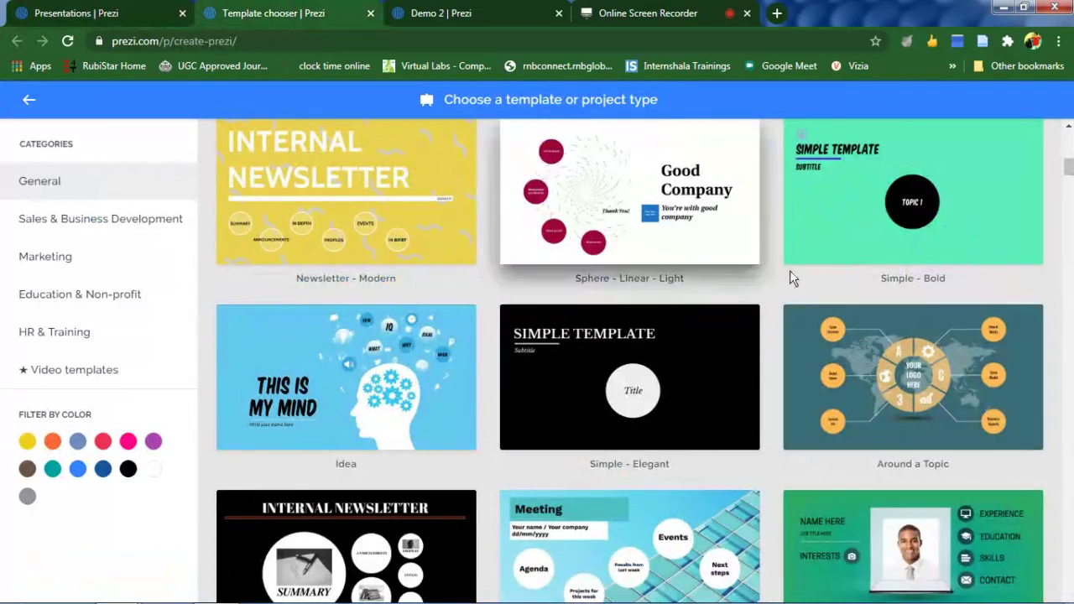
scroll(588, 479, "down", 2)
scroll(541, 478, "down", 2)
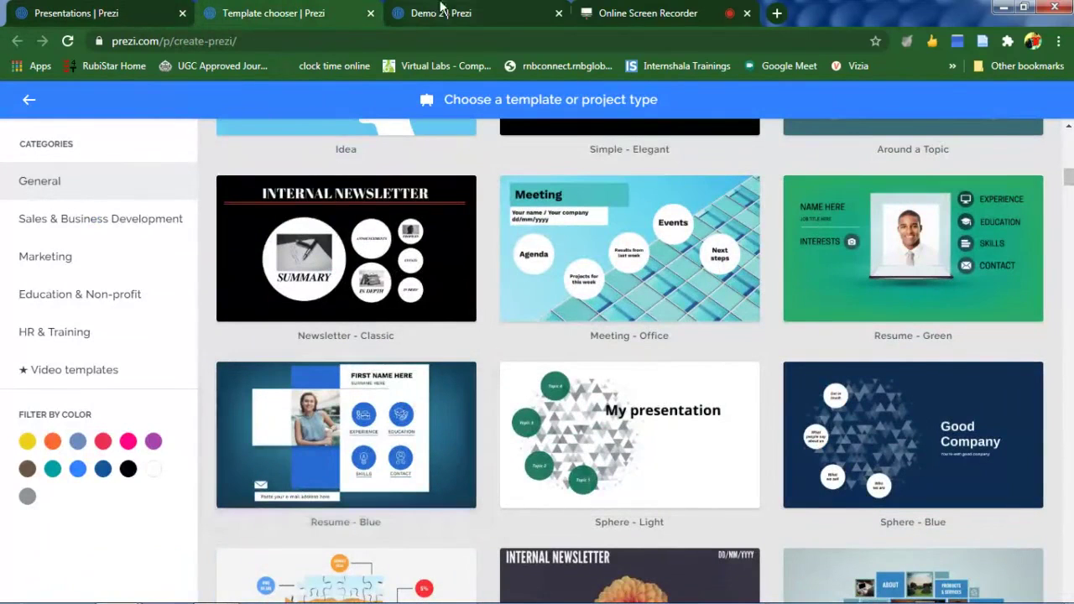
left_click(480, 10)
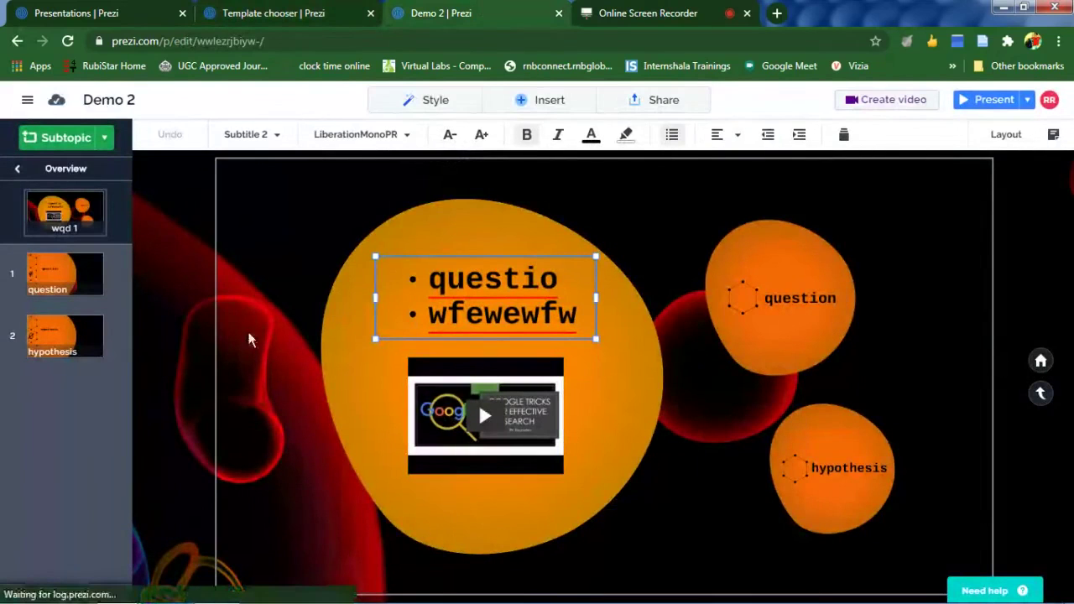
Step: Zoom out to the Demo 2 overview and preview the topic layout choices
left_click(185, 333)
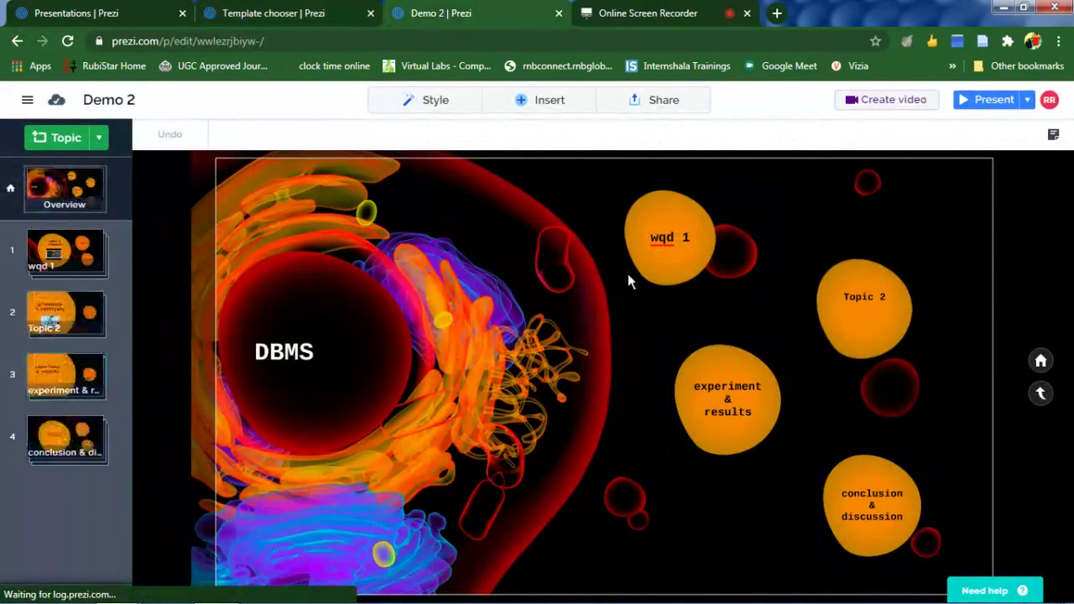
left_click(98, 140)
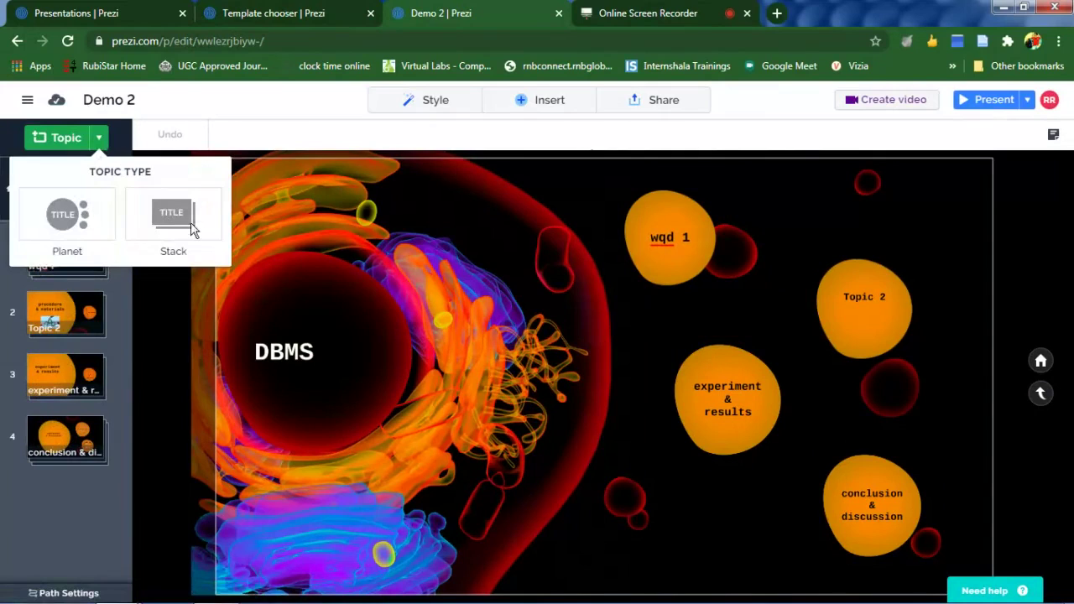
left_click(26, 499)
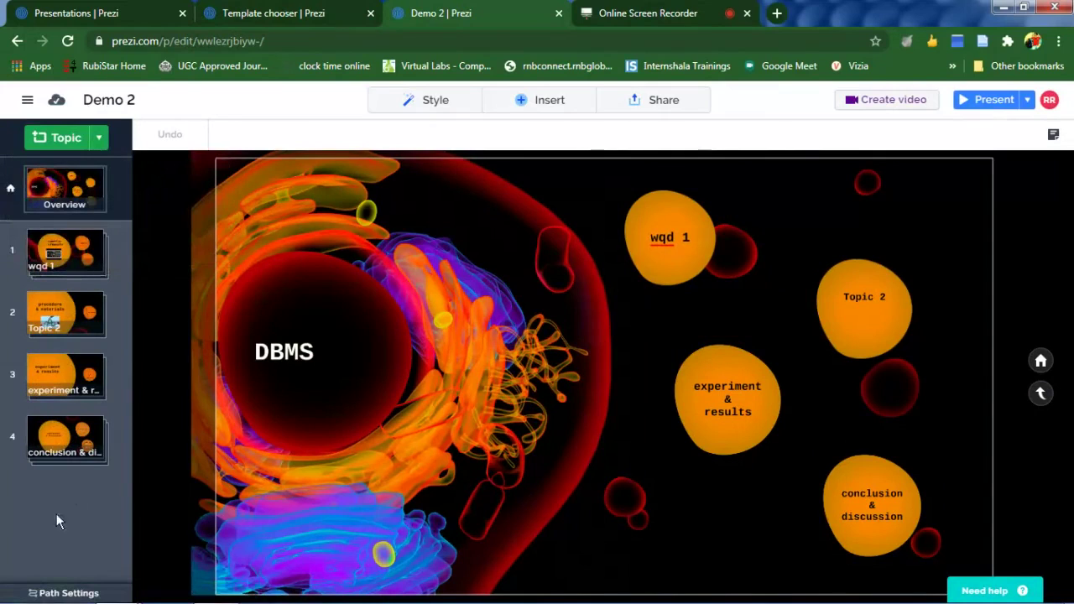
Step: Select the wqd 1 topic, then try selecting Topic 2
left_click(655, 257)
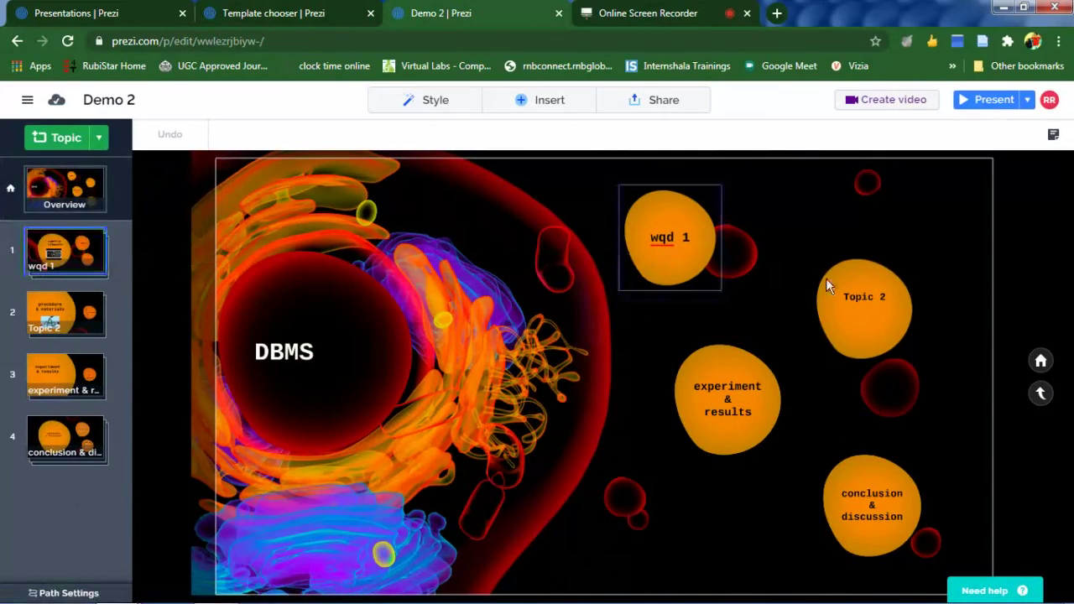
left_click(856, 313)
left_click(666, 273)
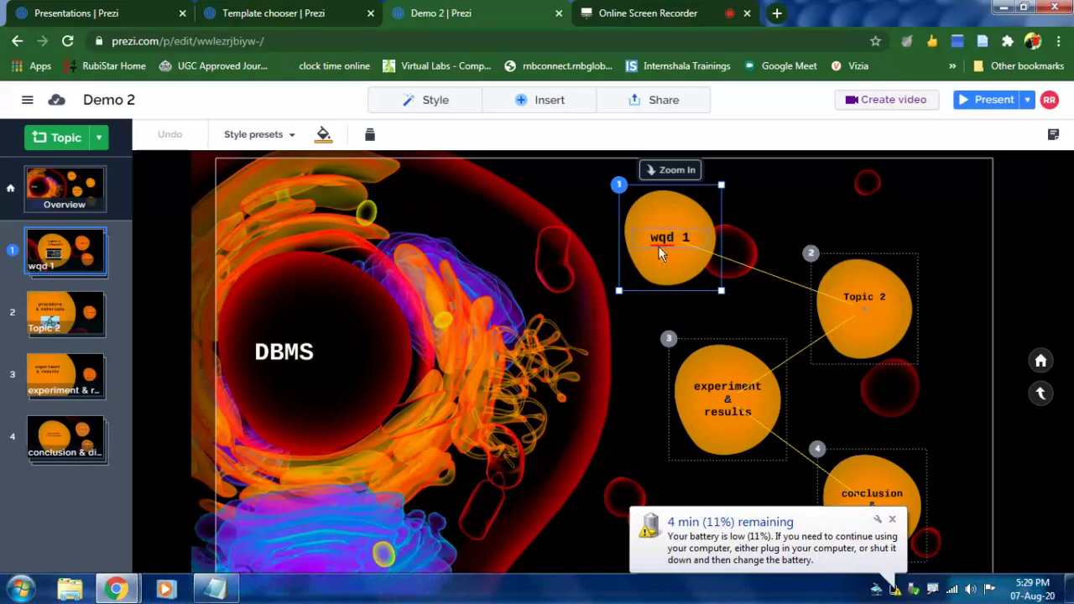
Step: Select all of the wqd 1 title text, then zoom into the wqd 1 topic
left_click(662, 240)
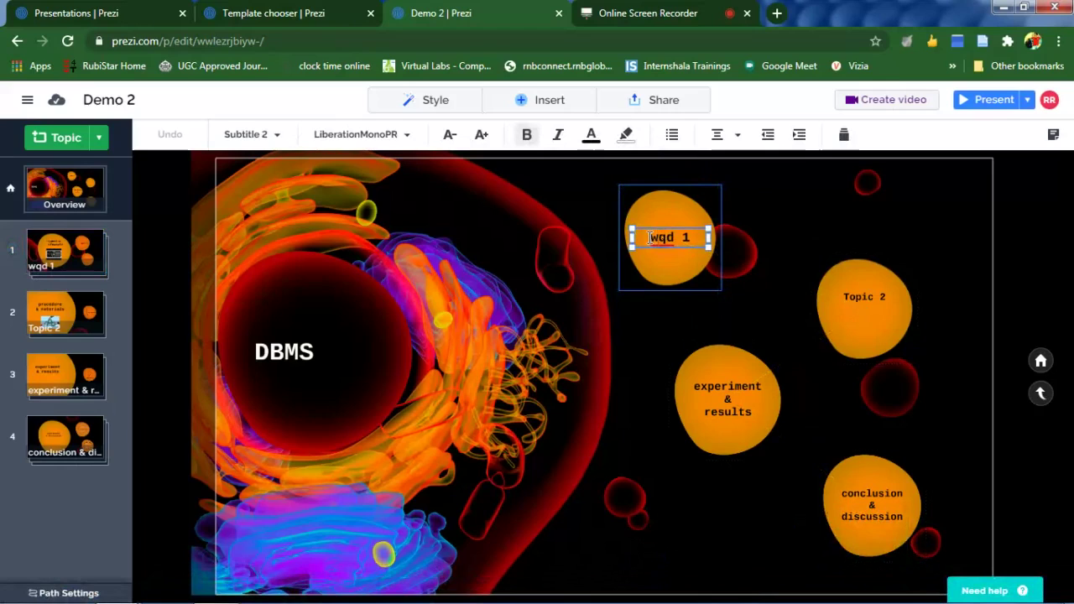
key("ctrl+a")
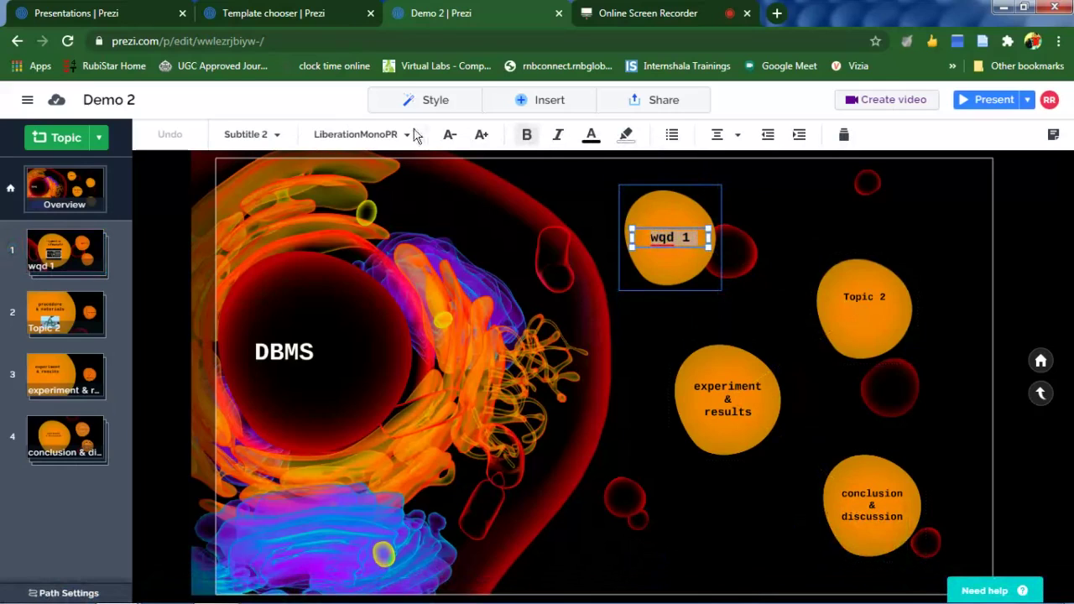
left_click(748, 207)
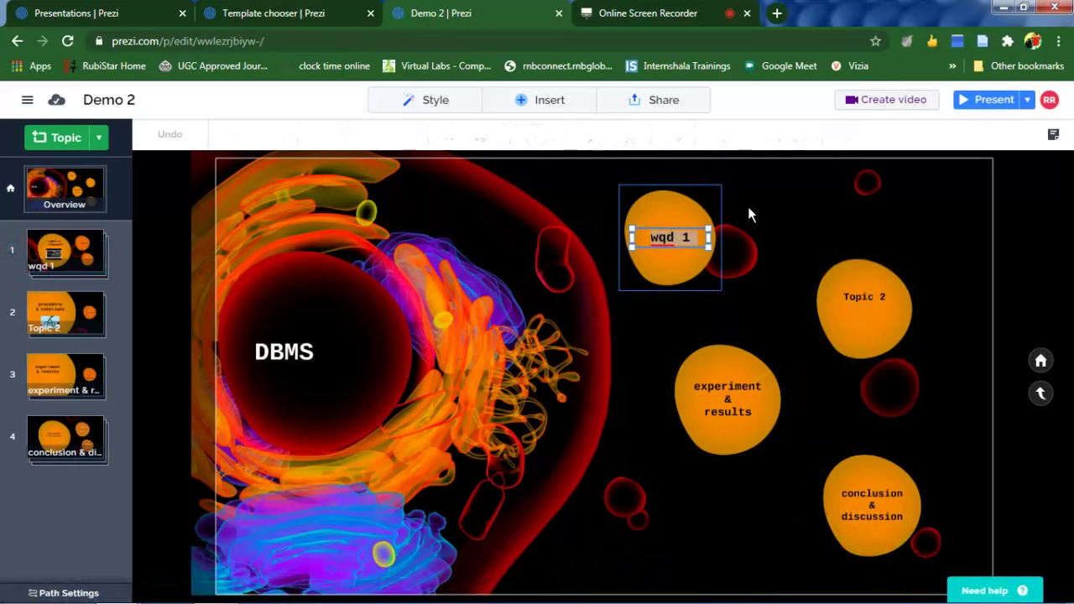
left_click(685, 211)
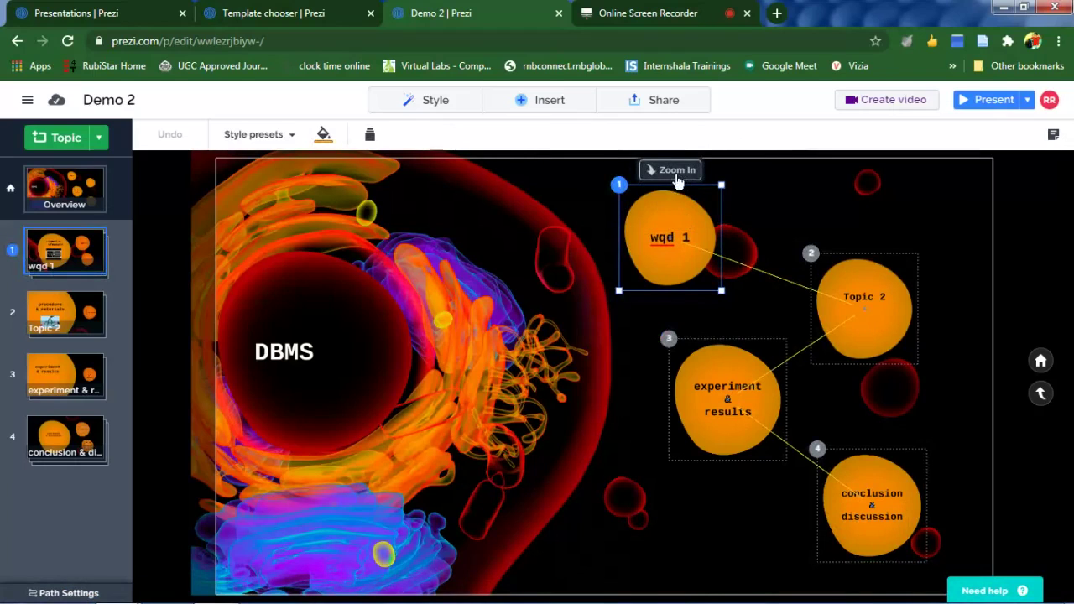
left_click(676, 171)
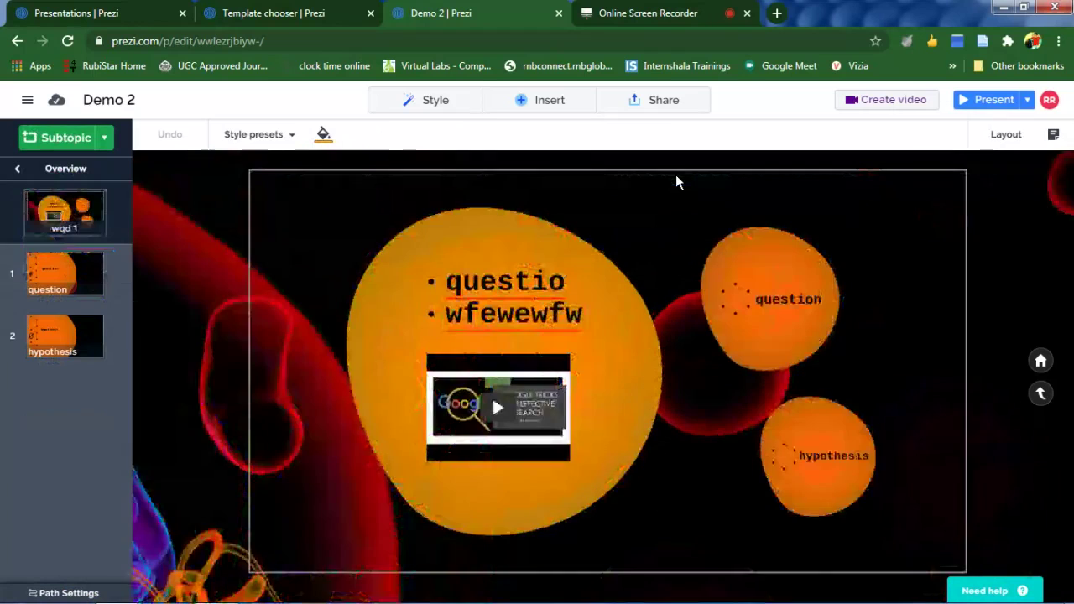
Step: Select the bulleted 'questio' text box and open the Insert menu
left_click(488, 285)
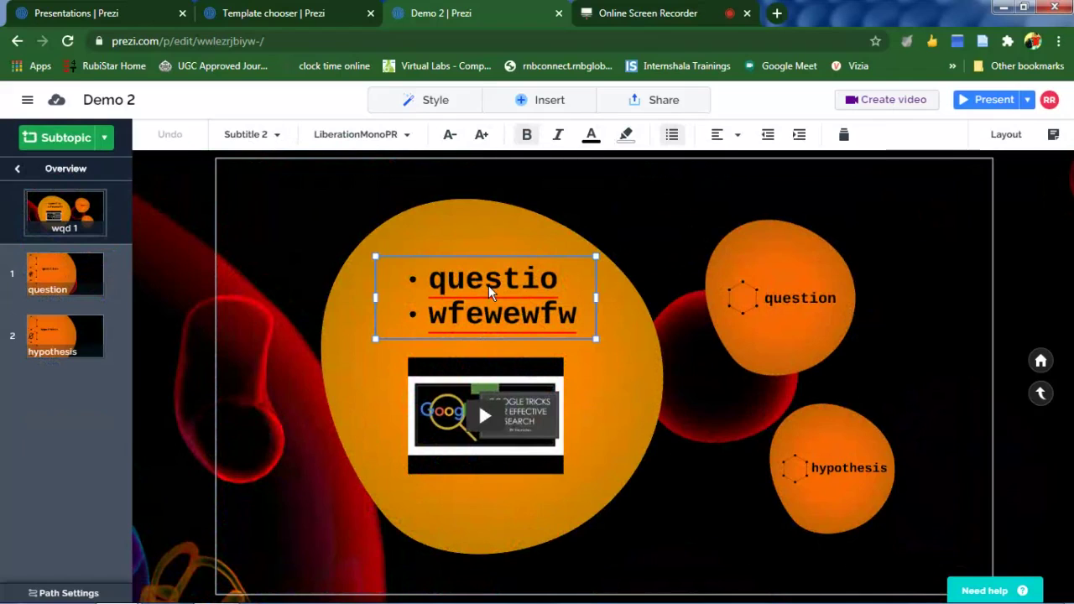
left_click(552, 100)
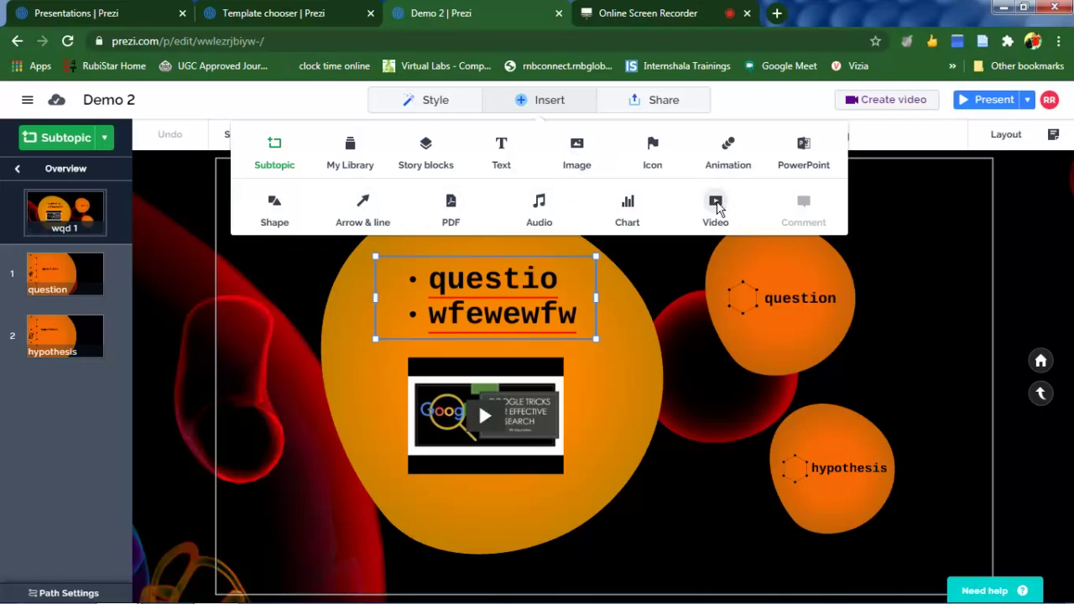
Step: Embed a YouTube video by pasting its link, then close the Video panel
left_click(717, 210)
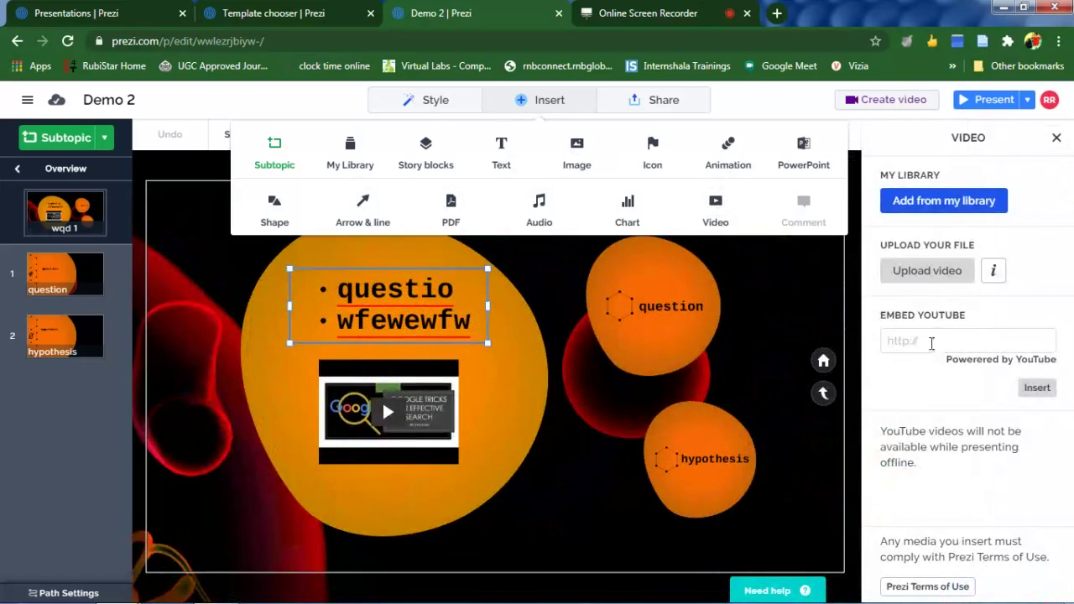
left_click(931, 340)
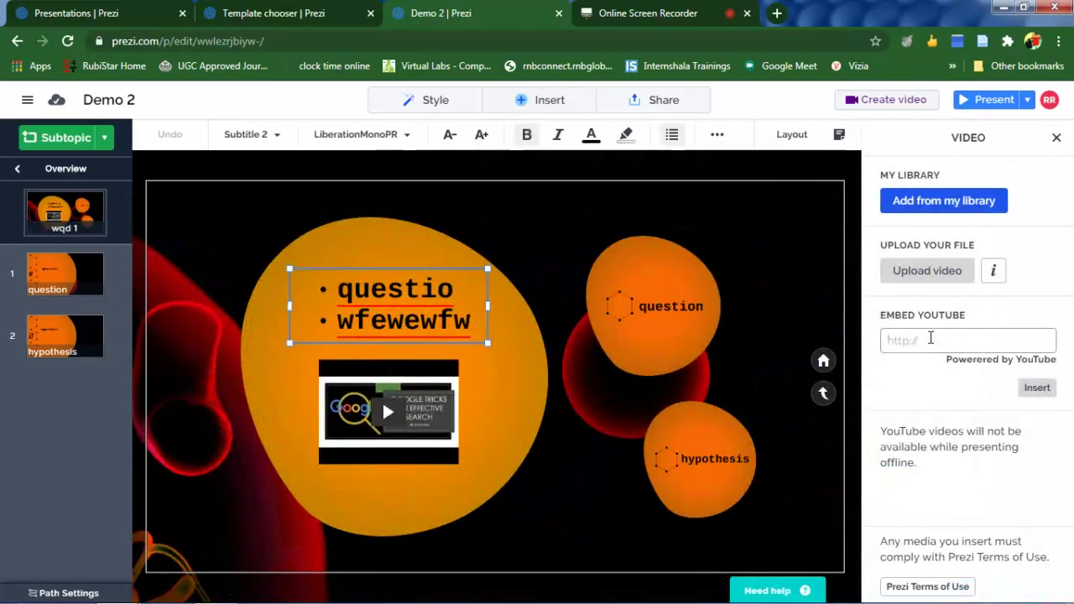
type("https://youtu.be/vgaOG6SLK7s")
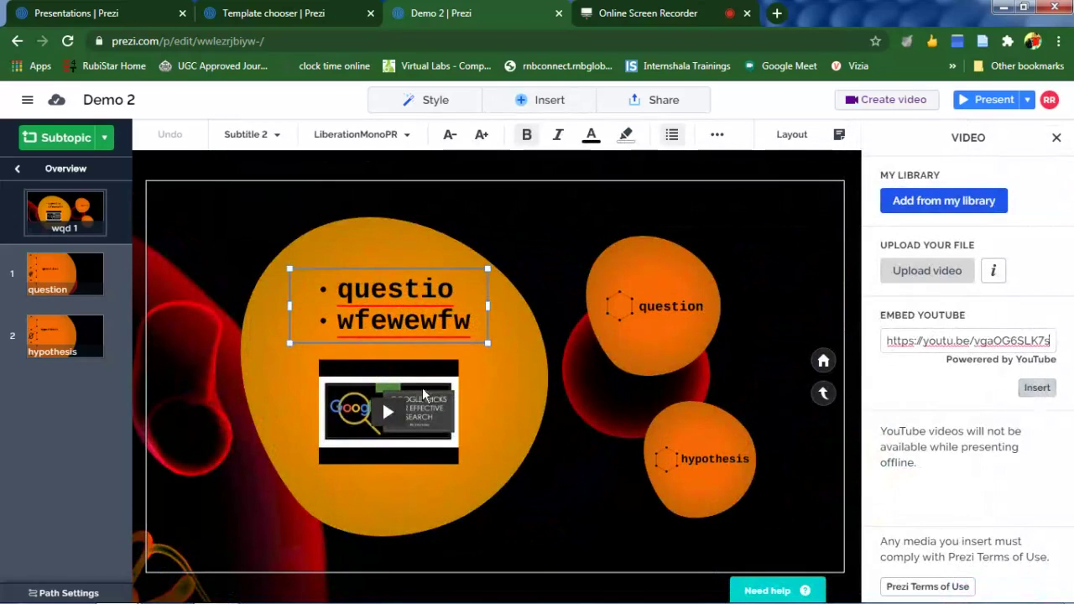
left_click(497, 385)
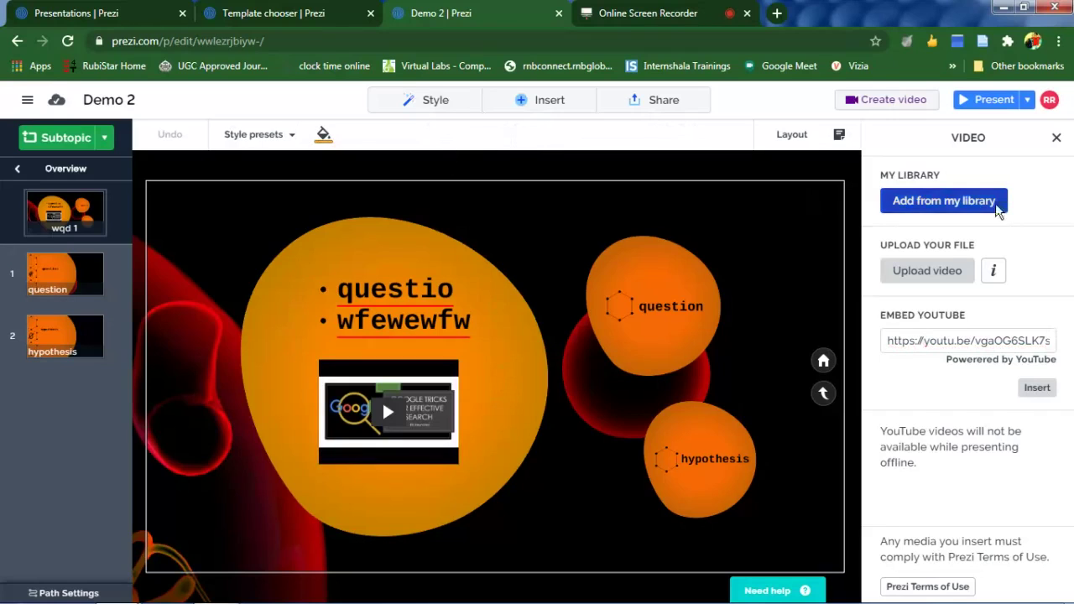
left_click(1056, 138)
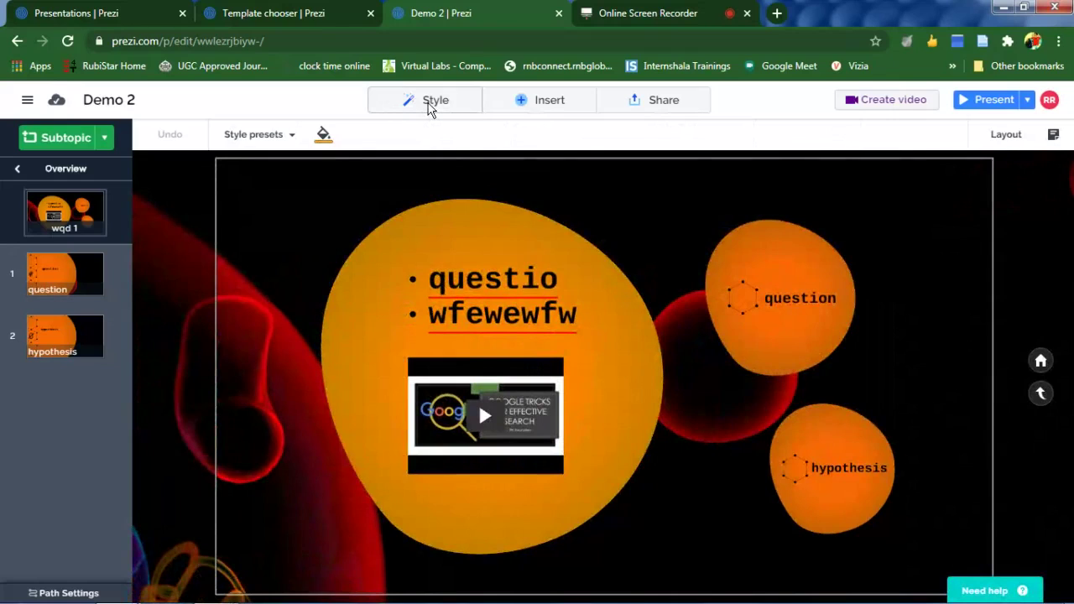
left_click(429, 108)
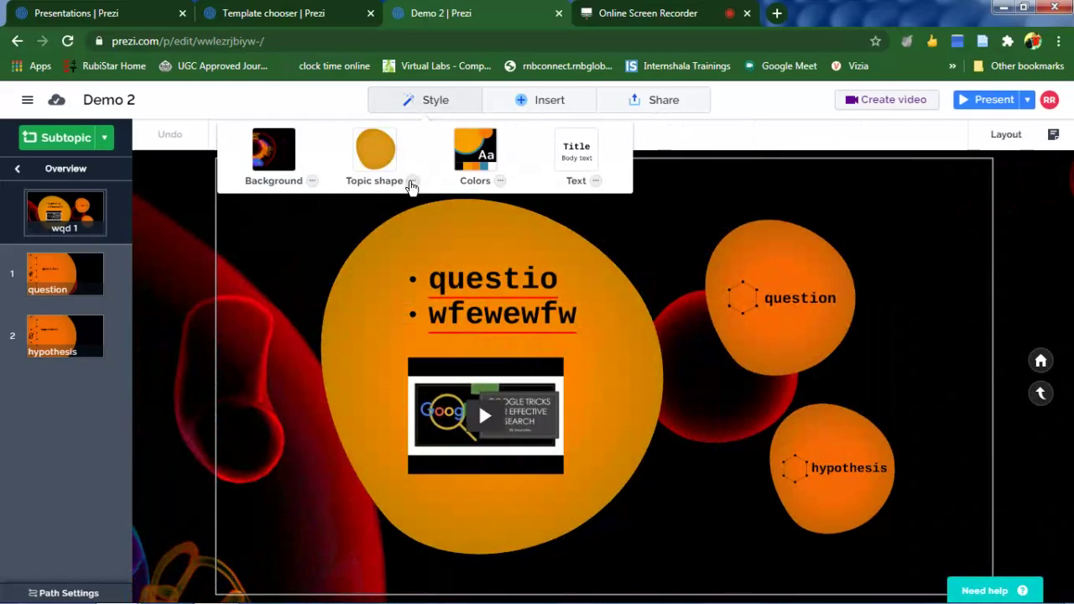
left_click(412, 182)
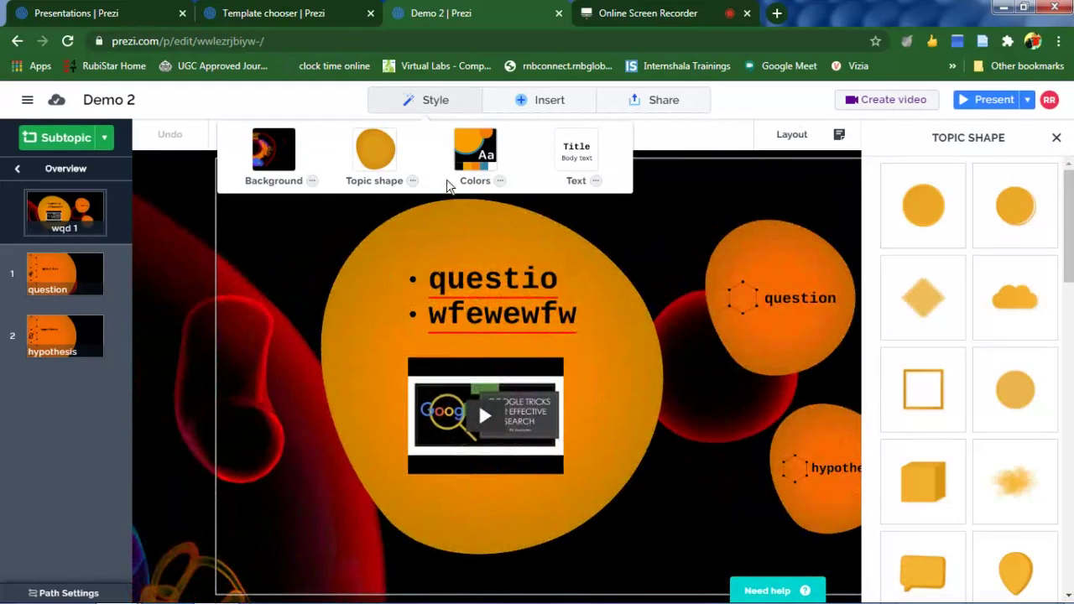
left_click(432, 103)
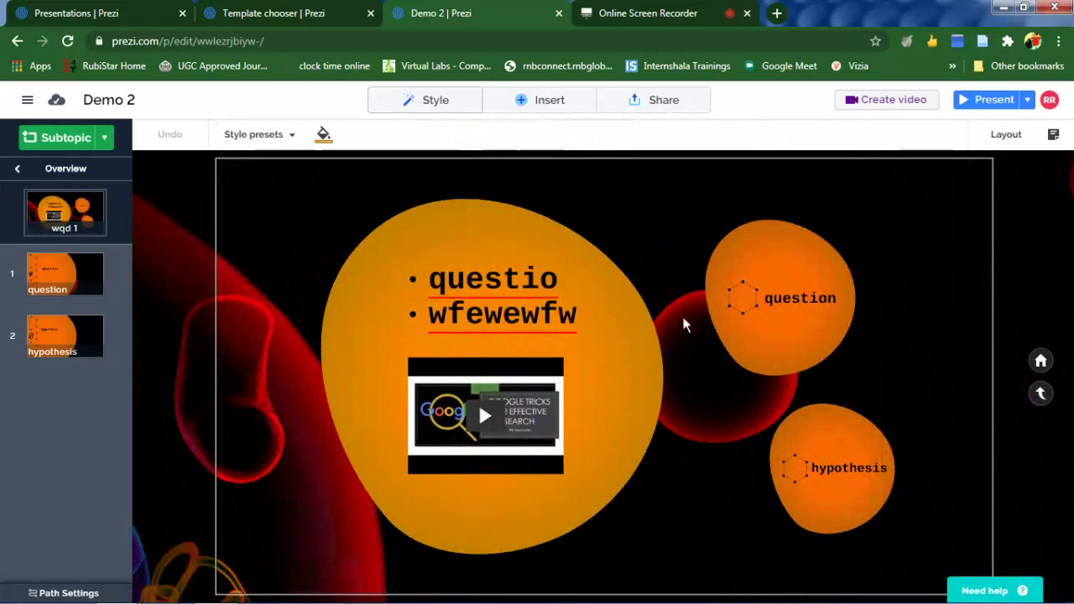
Step: Select the bullet text and question topic, then zoom out to the DBMS overview
left_click(575, 308)
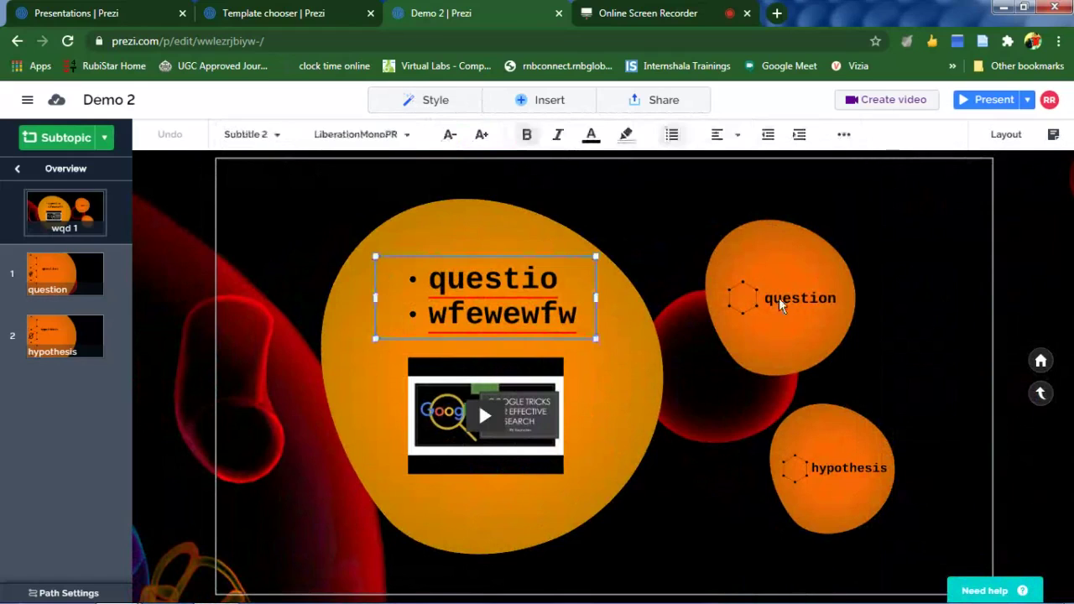
left_click(782, 304)
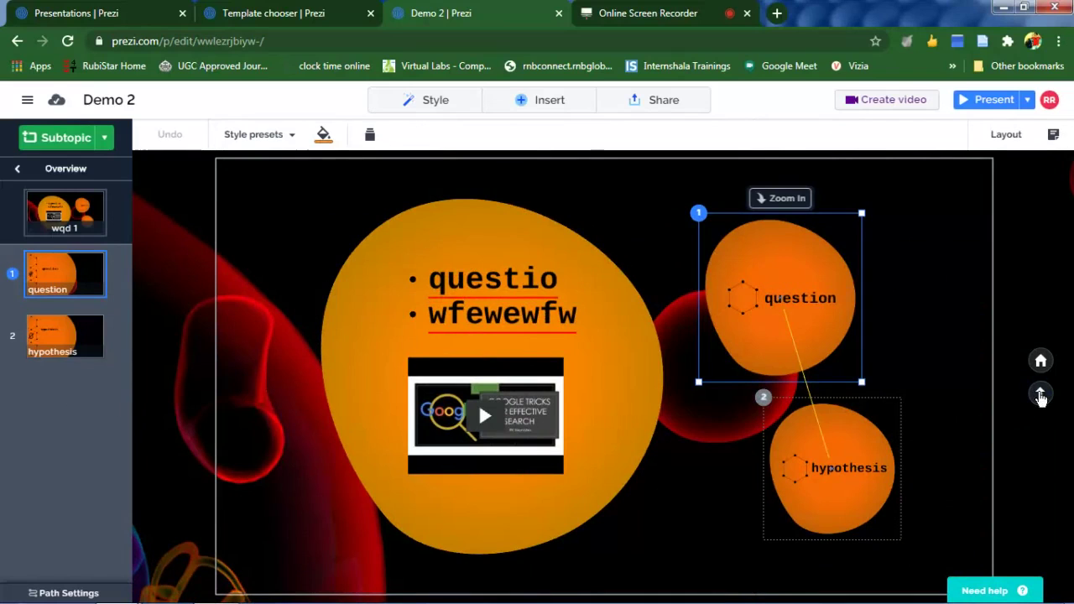
left_click(1041, 395)
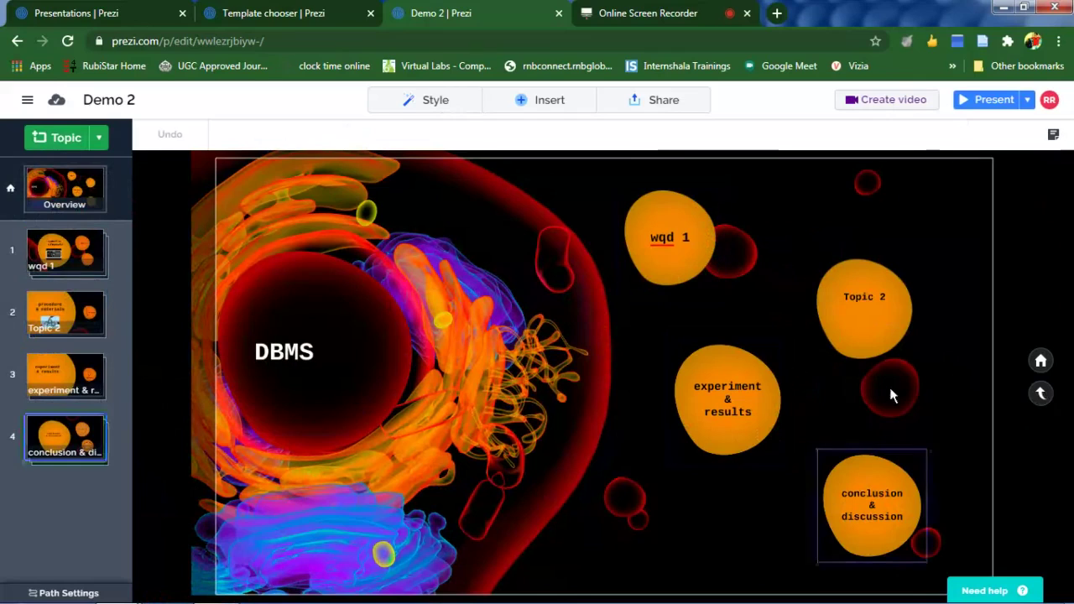
left_click(655, 103)
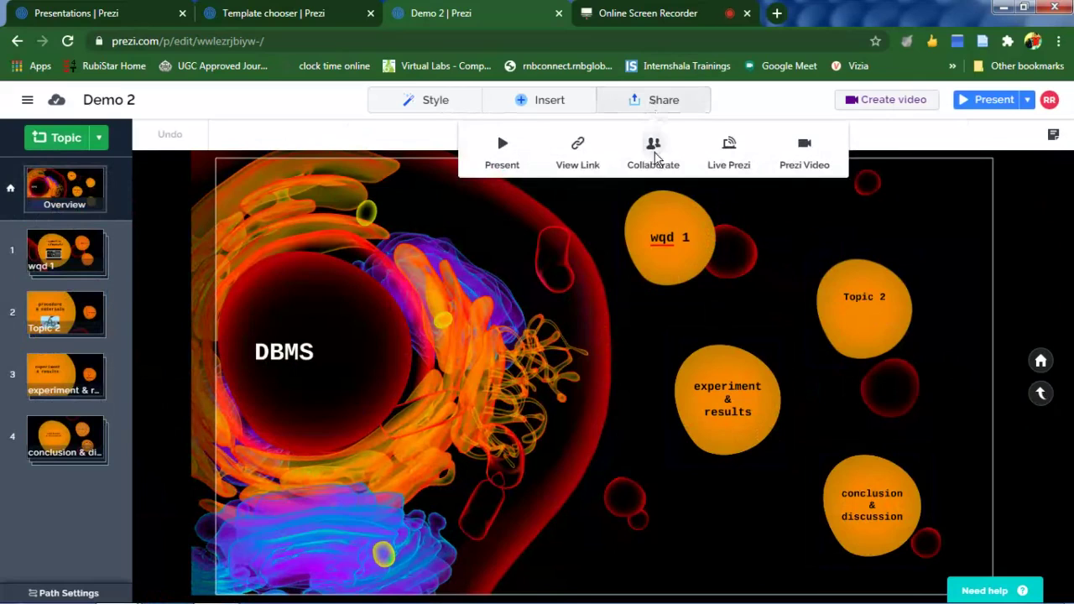
left_click(655, 155)
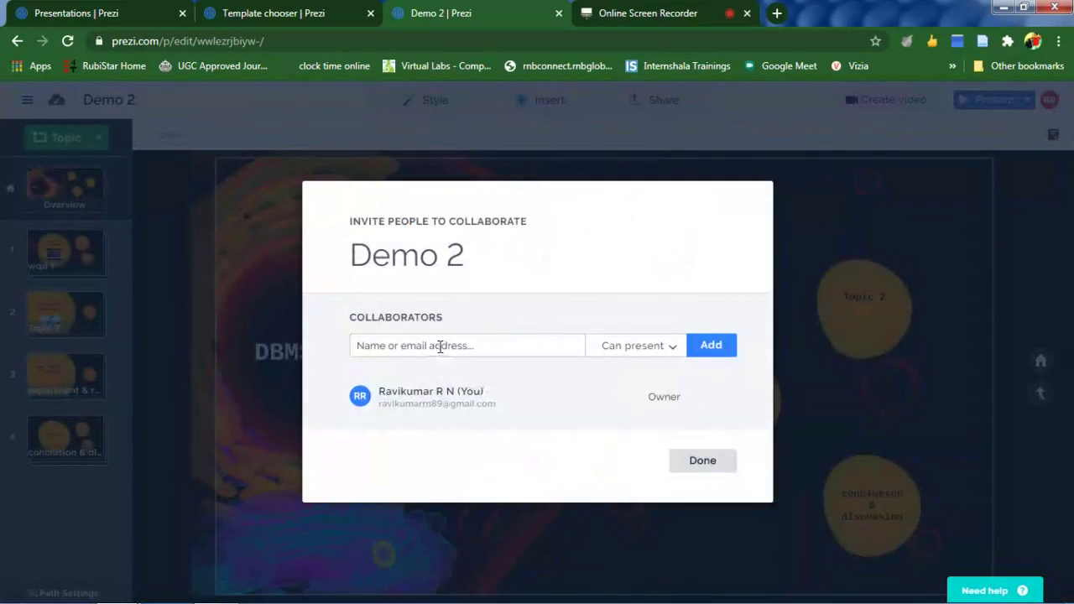
left_click(657, 359)
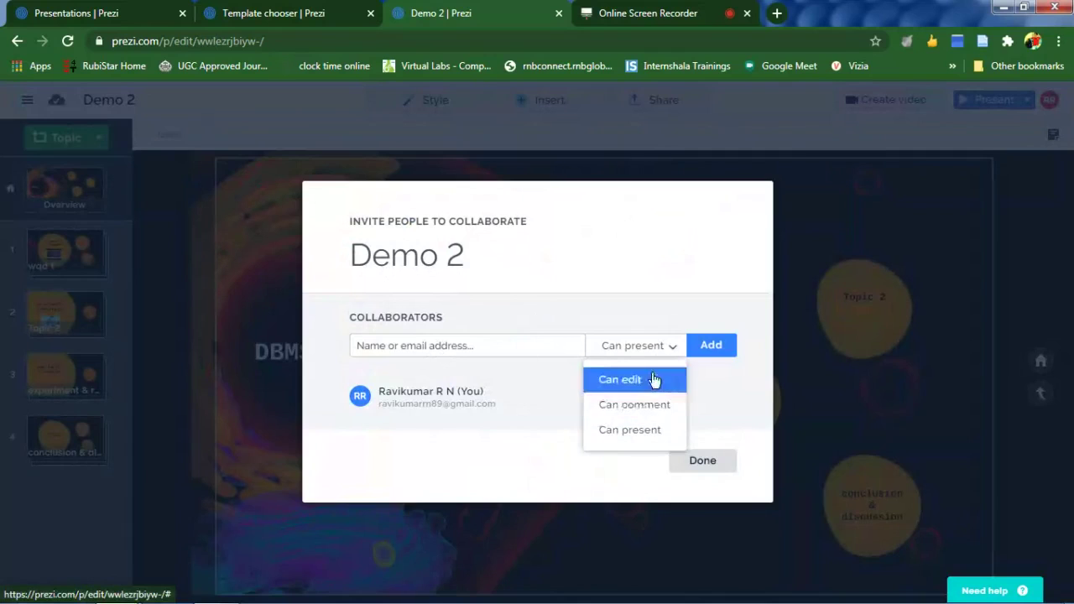
left_click(716, 346)
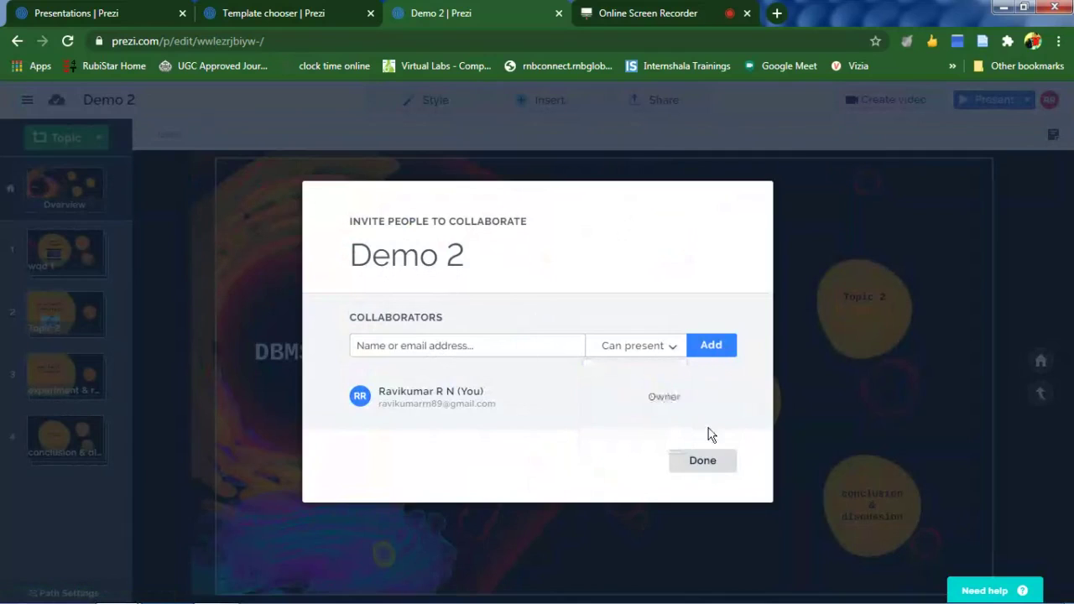
left_click(702, 465)
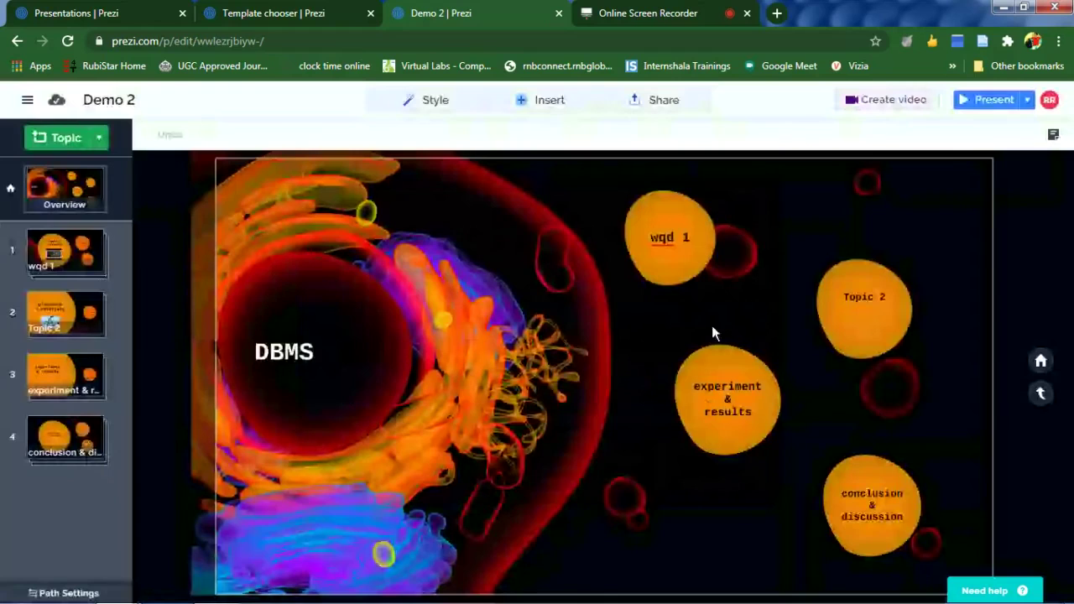
left_click(665, 104)
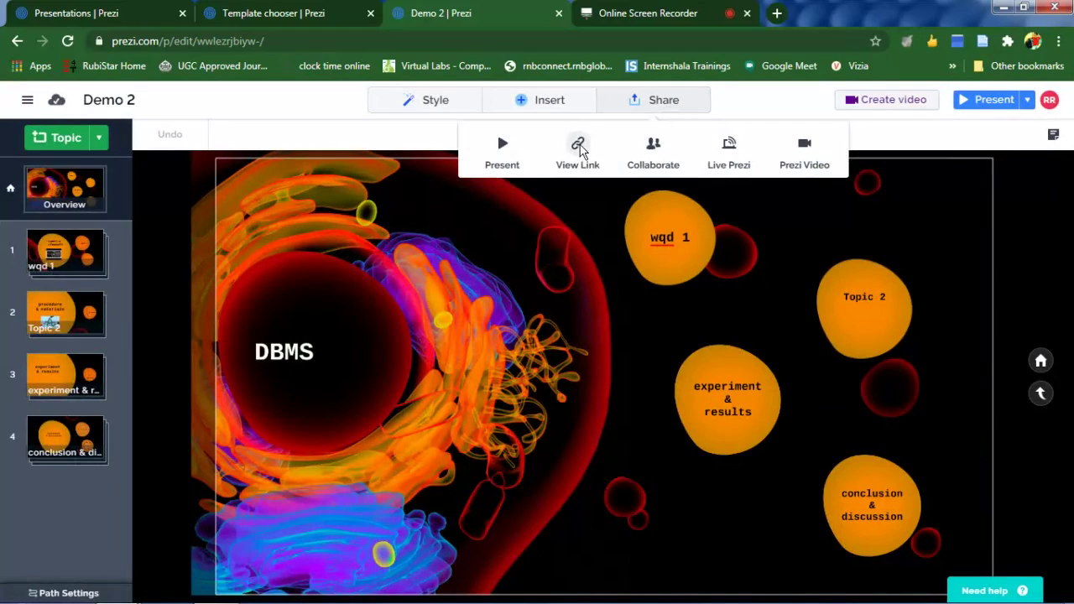
left_click(918, 233)
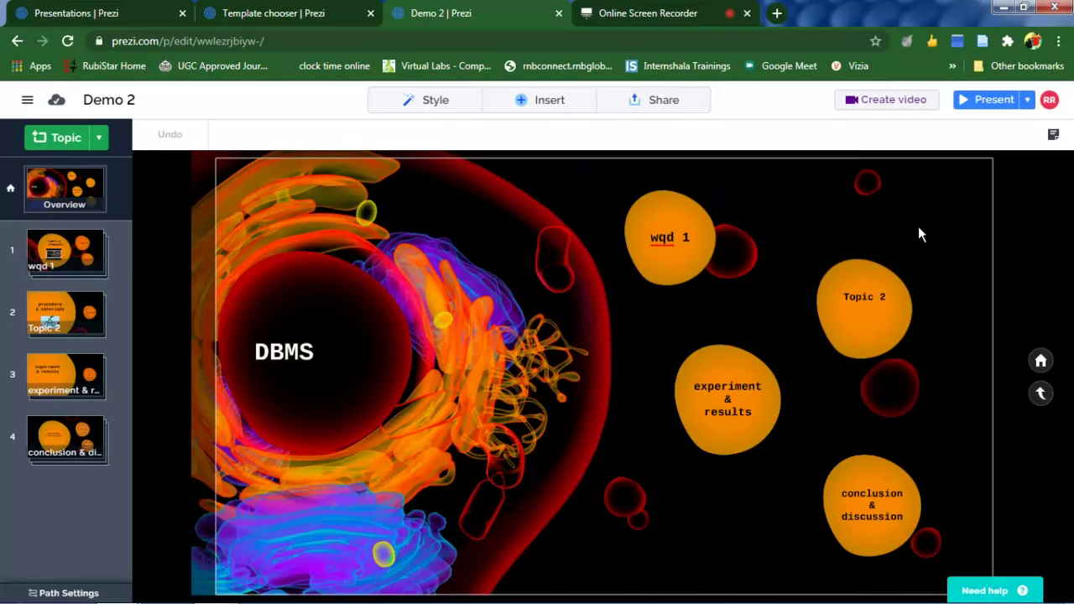
Step: Present Demo 2 full screen, starting from the wqd 1 topic
left_click(982, 101)
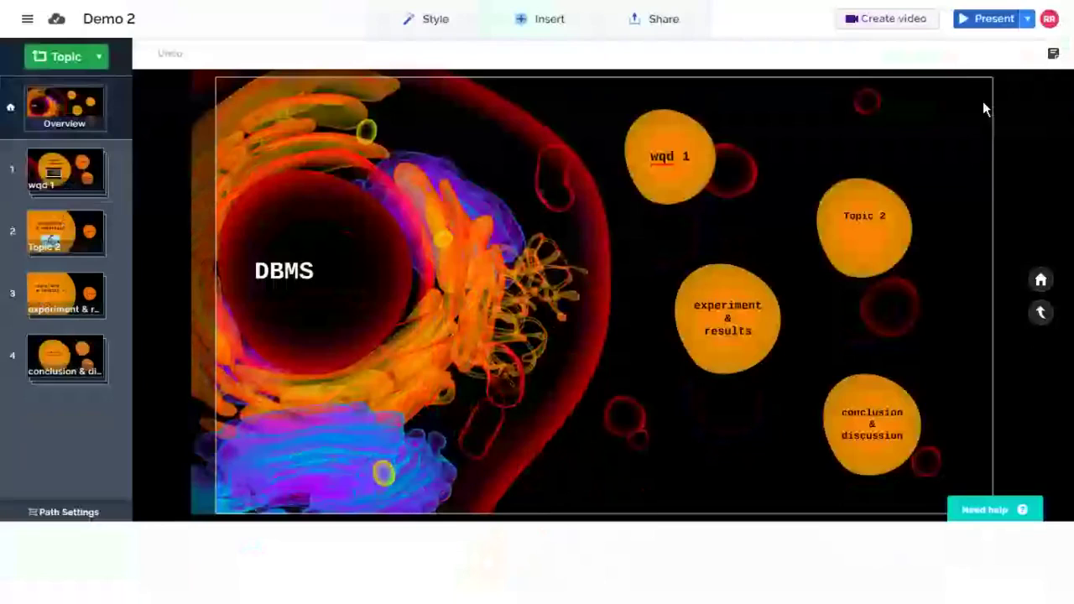